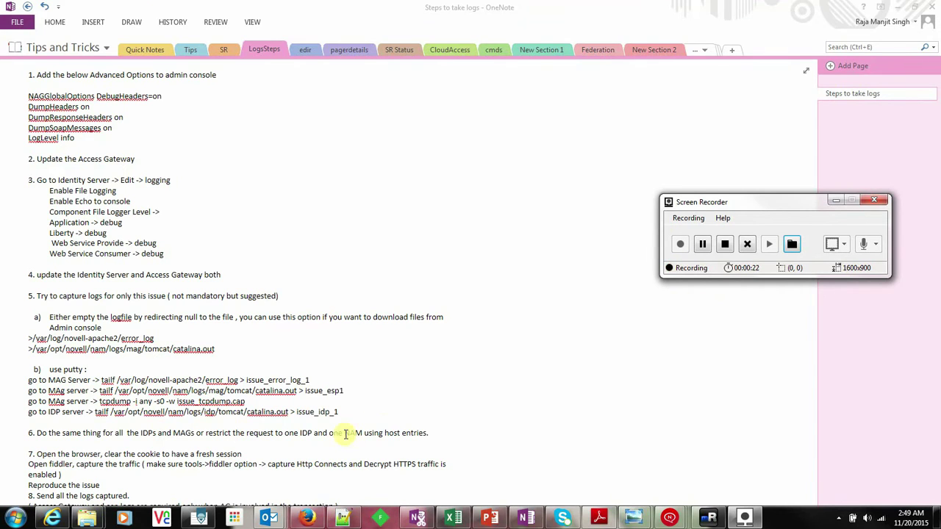
- Review the OneNote log-collection steps, launch Google Chrome, and bring Fiddler back up
left_click(431, 434)
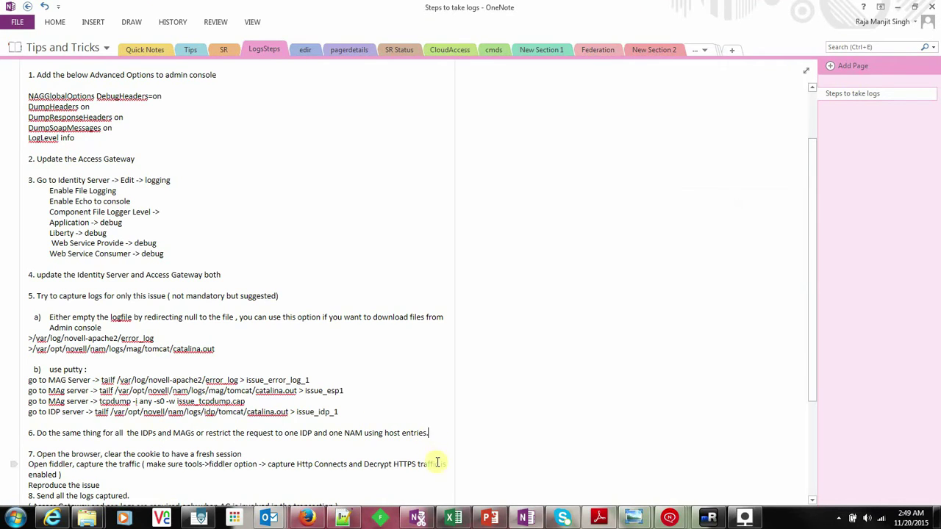
left_click(16, 518)
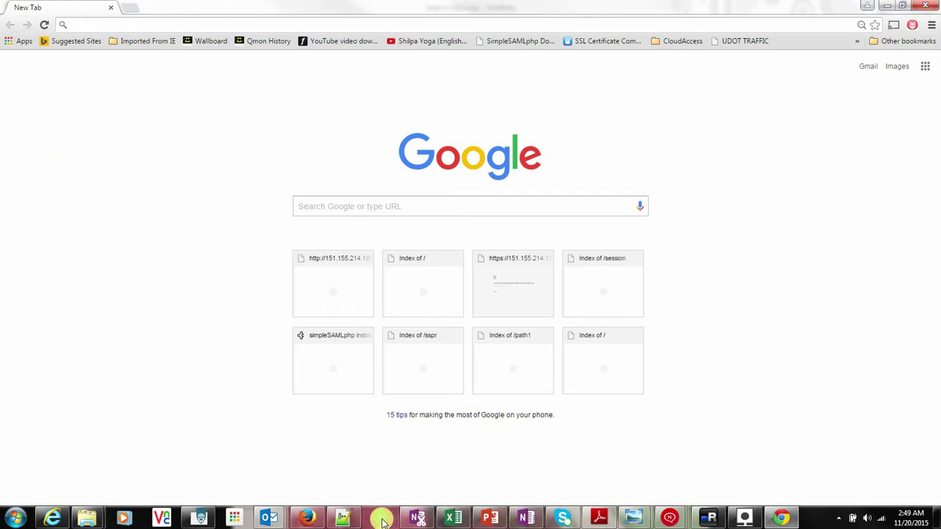
left_click(380, 519)
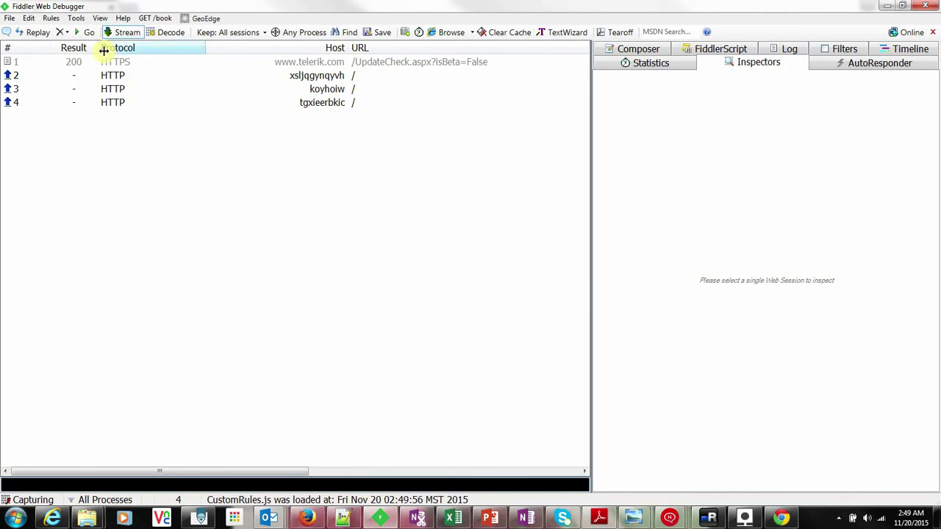
- Confirm Fiddler's HTTPS options capture CONNECTs and decrypt HTTPS traffic, then minimize Fiddler
left_click(76, 18)
left_click(102, 32)
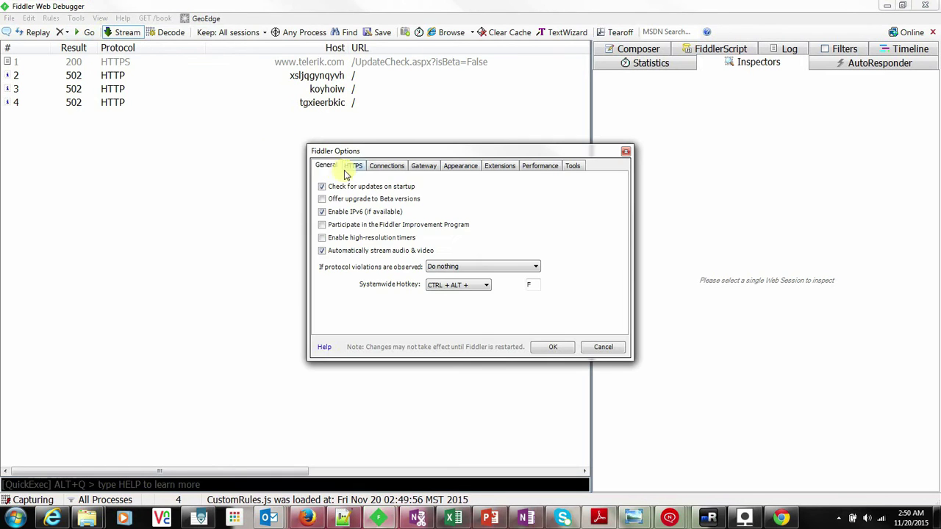
left_click(352, 167)
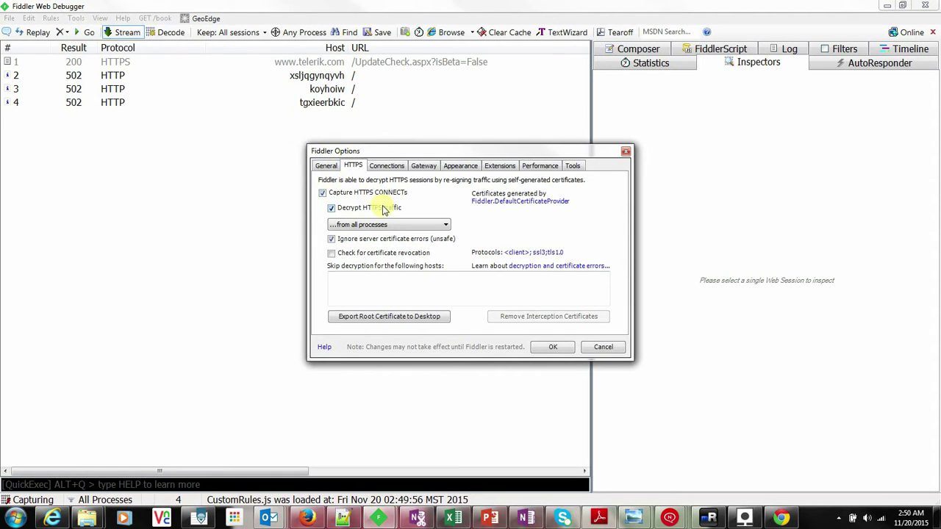
left_click(553, 347)
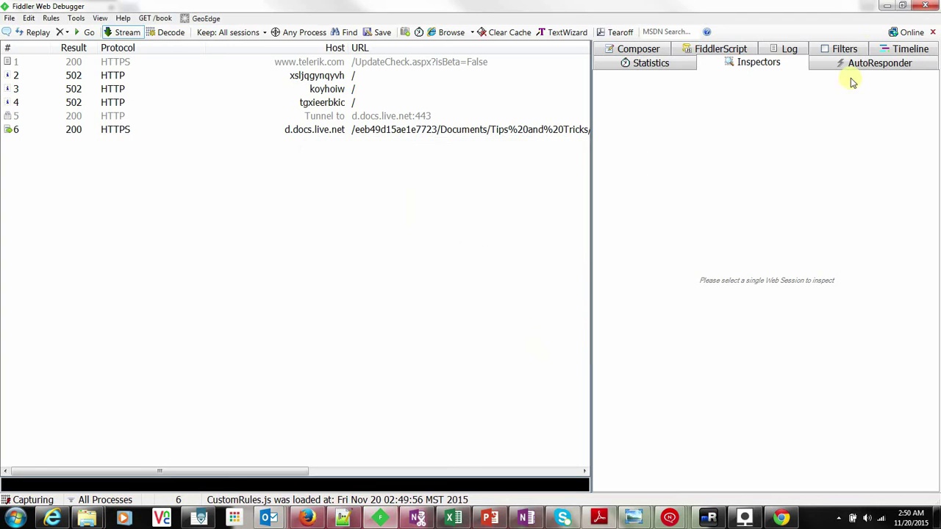
left_click(887, 6)
- Load the lab site's https address on port 444 in Chrome
left_click(232, 25)
type("https://")
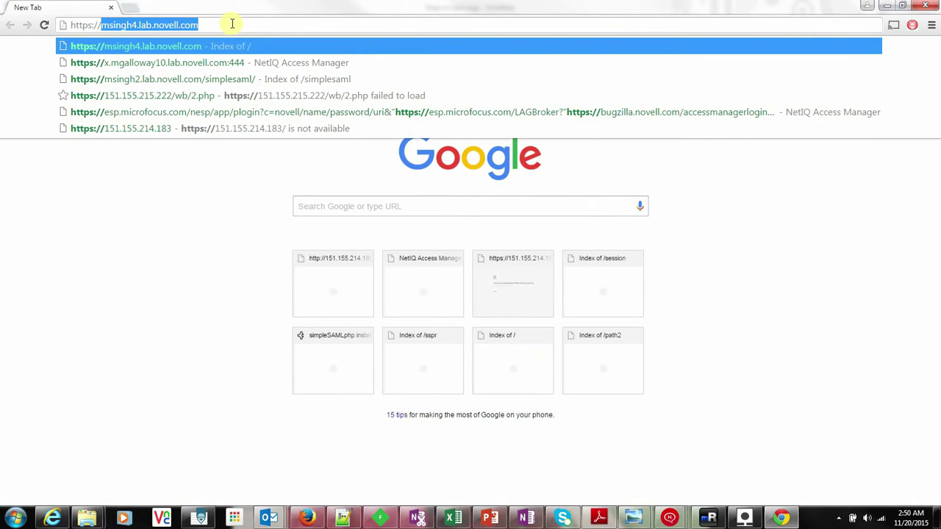
type("x.mgalloway10")
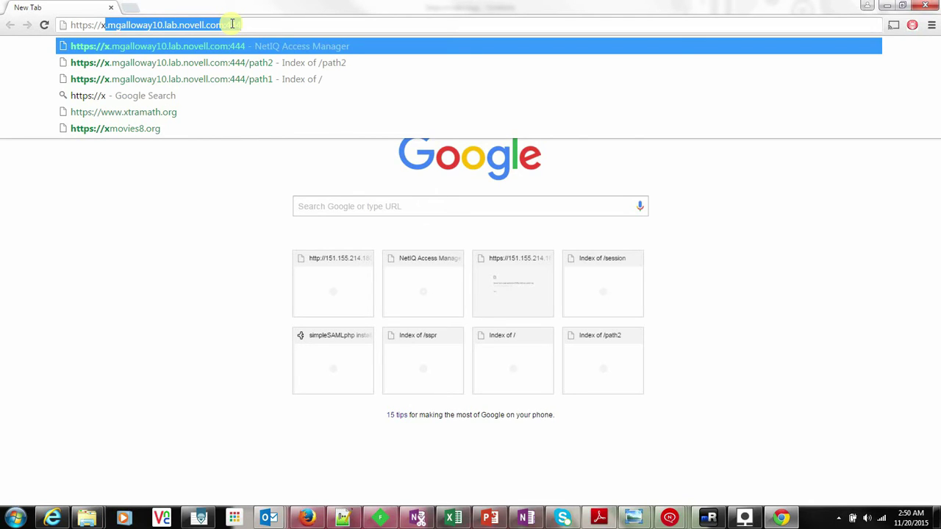
key("Return")
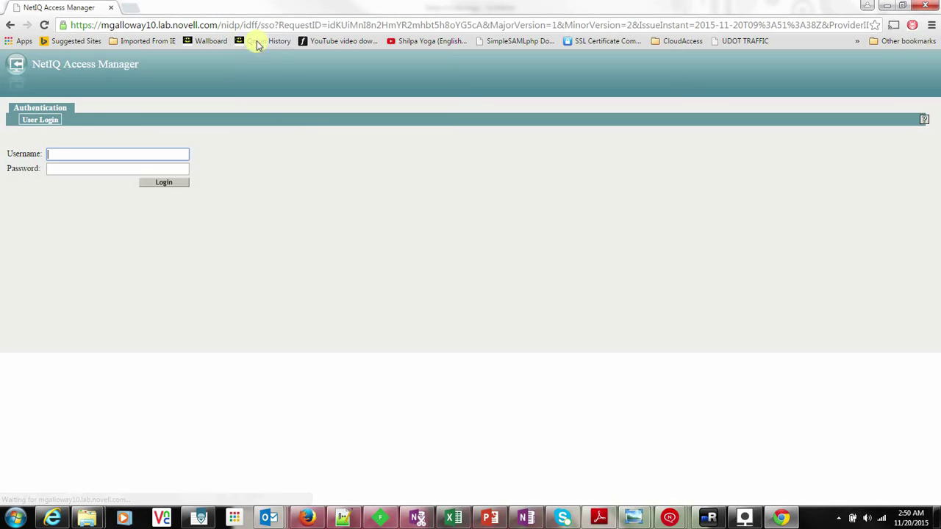
- Log in with the administrator username and password to reach the Index of / page
type("admin")
key("Tab")
type("n")
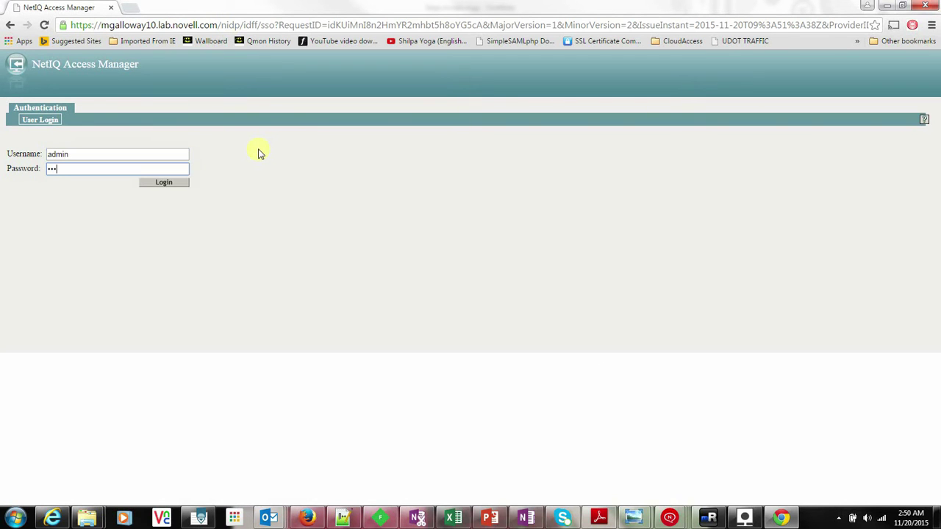
key("Return")
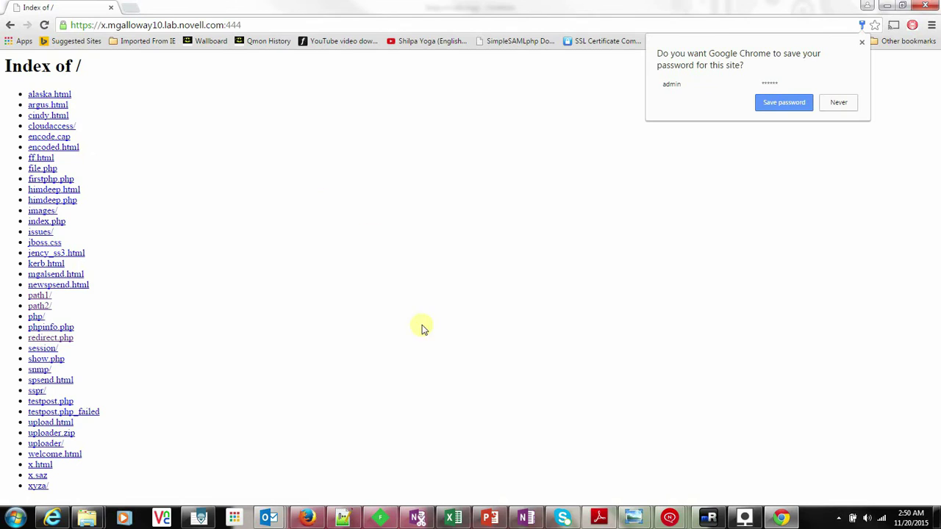
left_click(381, 519)
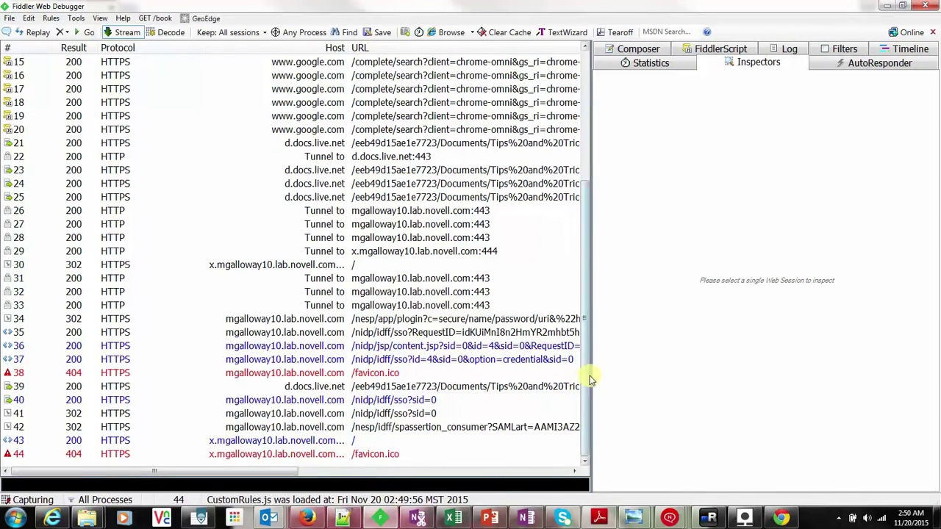
- Stop Fiddler from capturing further traffic
scroll(582, 335, "down", 2)
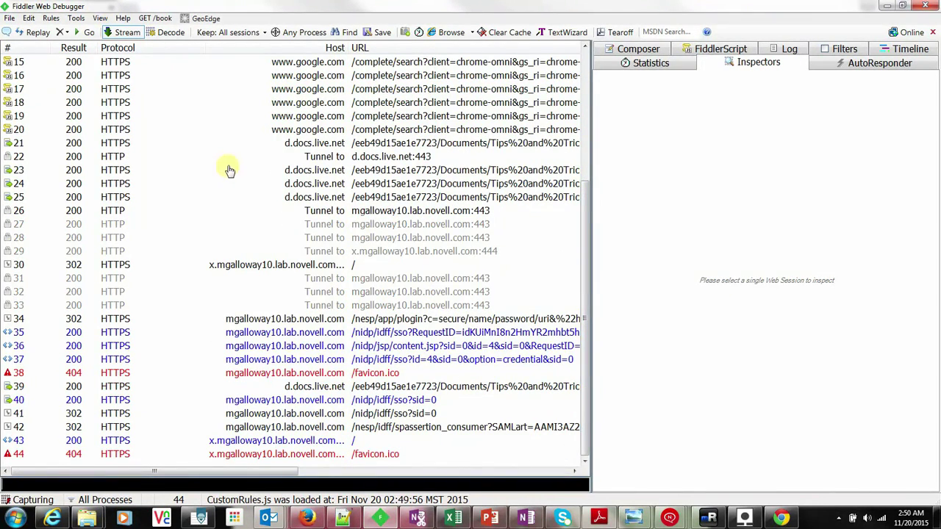
left_click(28, 18)
mouse_move(11, 17)
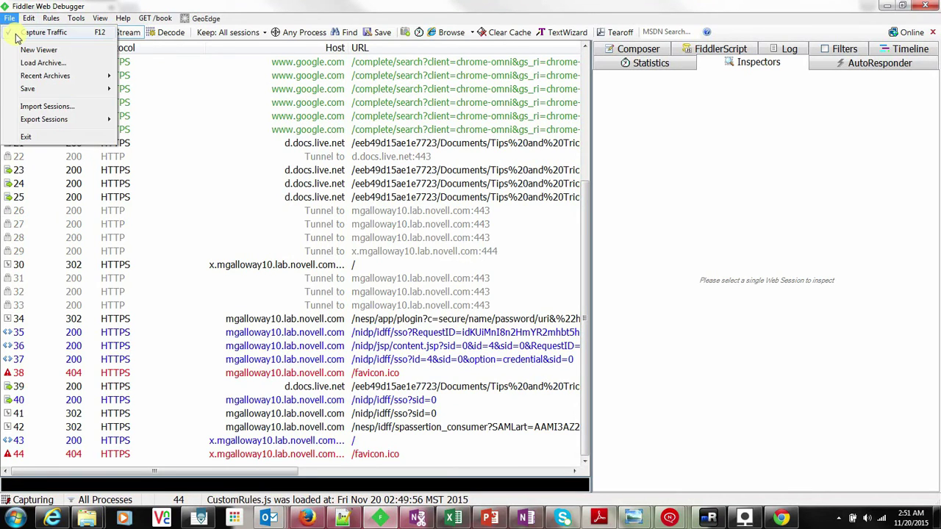
left_click(20, 36)
- Save all captured sessions to the Desktop as debugging.saz, then minimize Fiddler
left_click(9, 17)
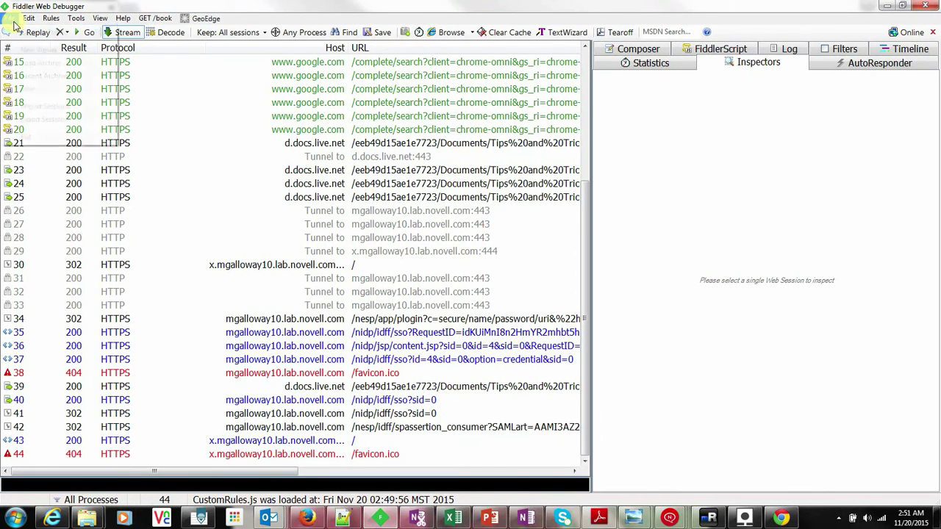
mouse_move(58, 88)
left_click(138, 87)
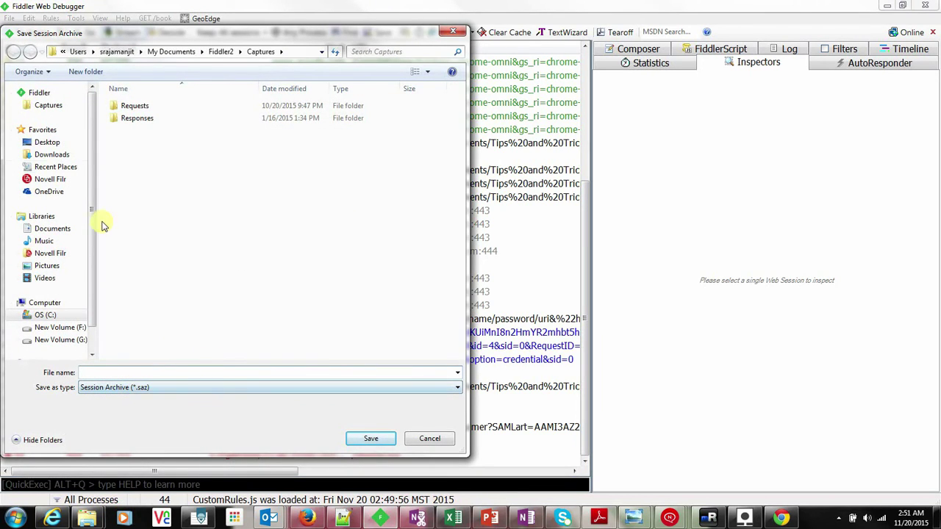
left_click(48, 142)
left_click(181, 371)
type("debuggi")
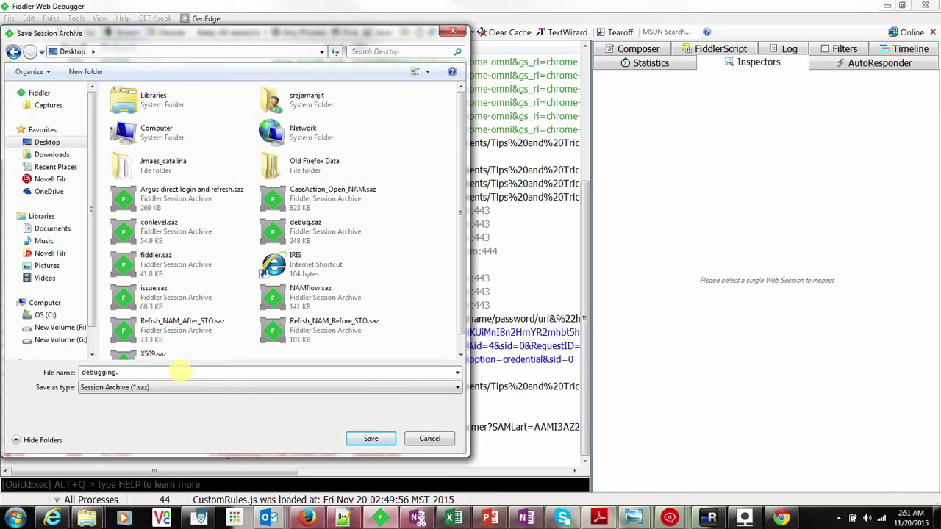
type("ng")
left_click(370, 438)
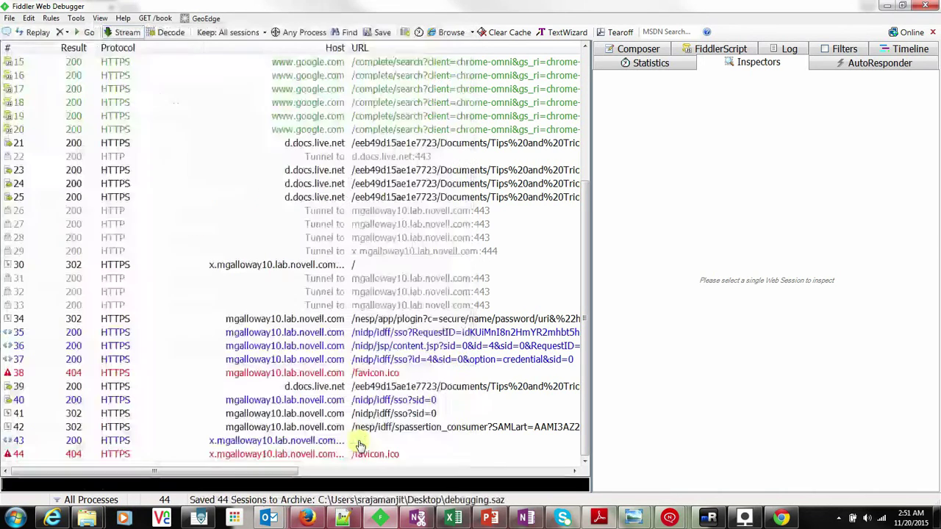
left_click(916, 5)
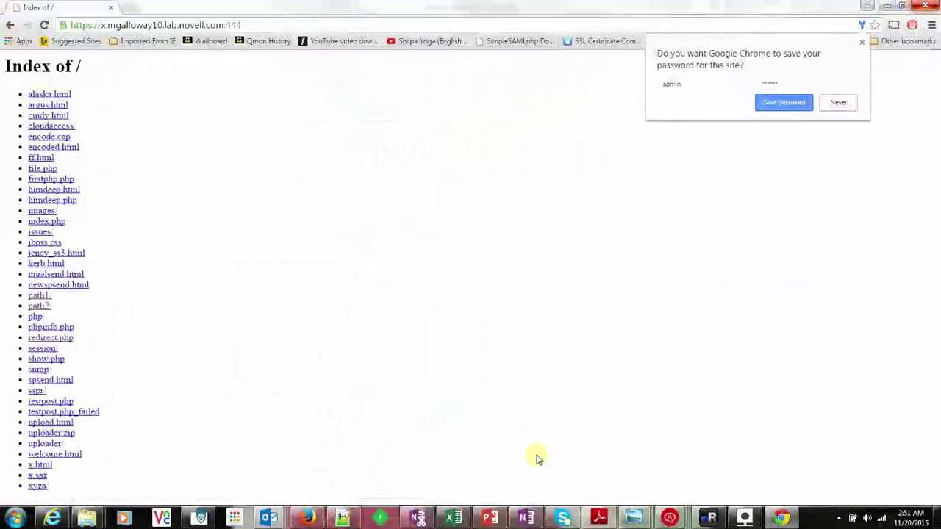
- Clear the log selection, then check the Identity Server, Access Gateway and idp-esp log files
left_click(309, 519)
mouse_move(192, 115)
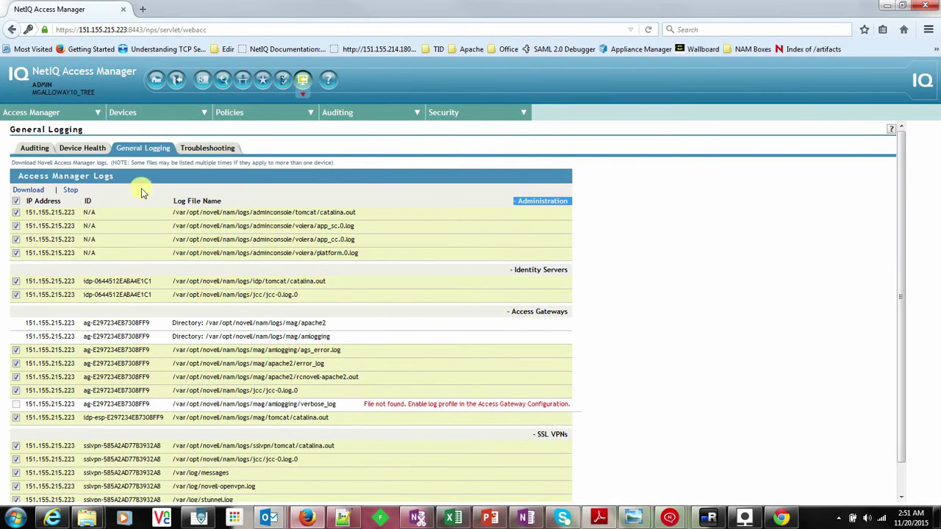
left_click(17, 201)
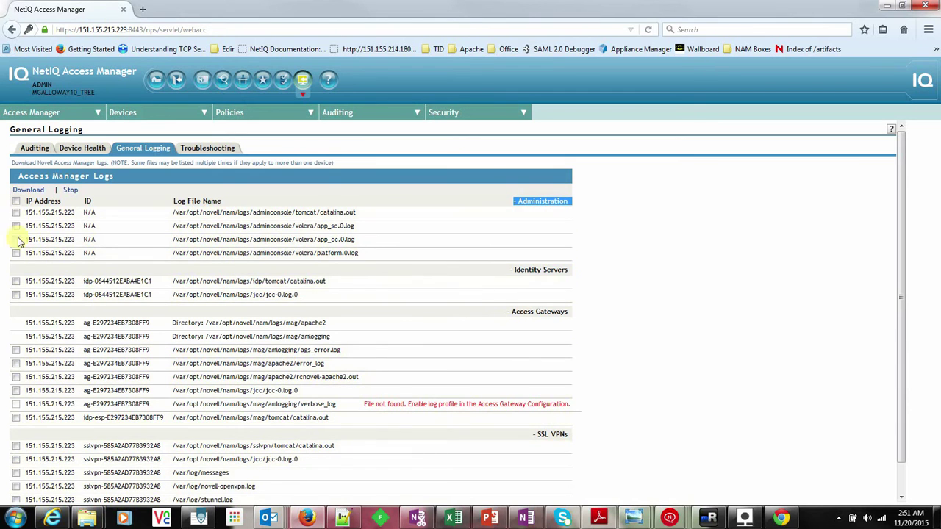
left_click(16, 282)
left_click(17, 295)
left_click(16, 350)
left_click(16, 363)
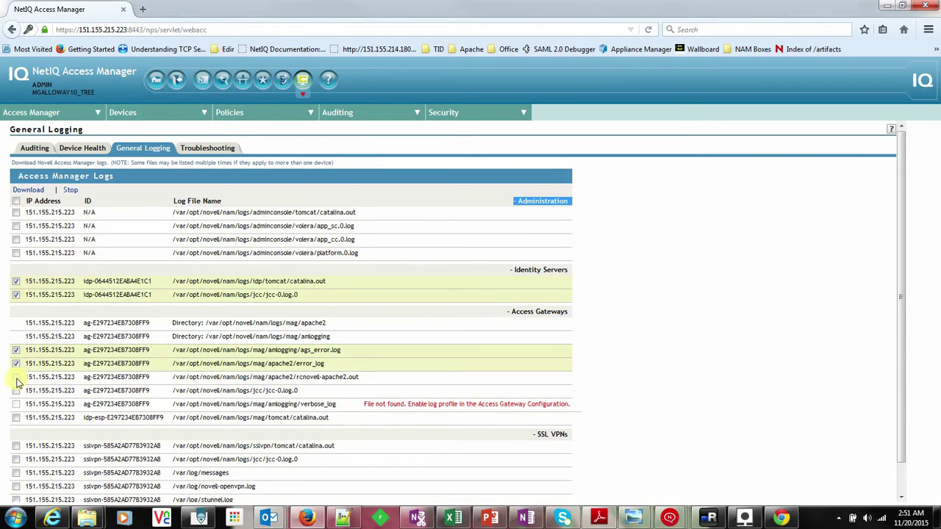
left_click(16, 377)
left_click(16, 390)
left_click(16, 418)
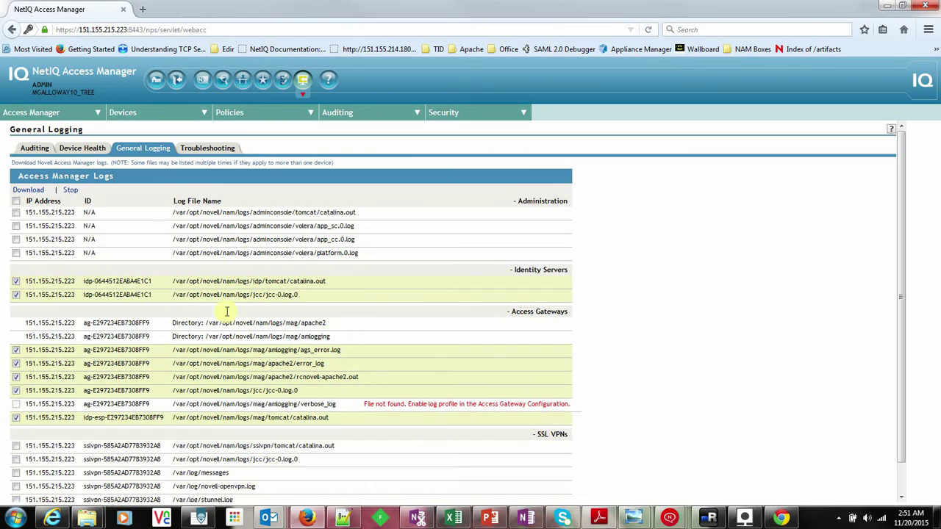
- Add the admin console catalina.out, app_sc.0.log, app_cc.0.log and platform.0.log logs, and check the selected paths
left_click(16, 213)
left_click(16, 226)
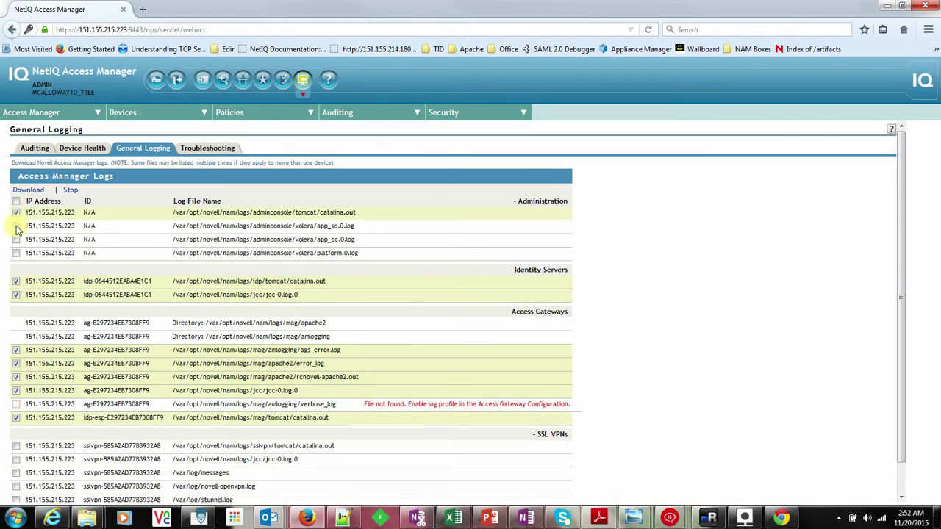
left_click(16, 239)
left_click(16, 253)
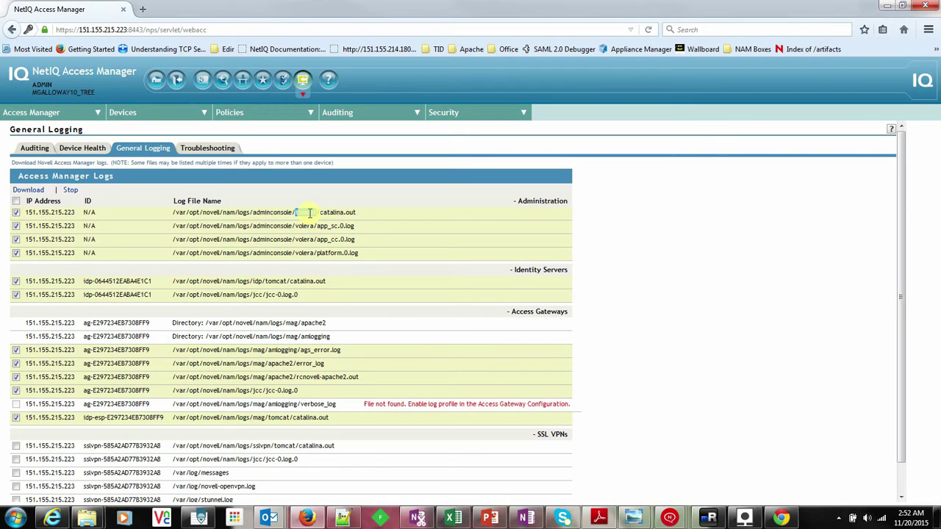
triple_click(312, 212)
triple_click(295, 282)
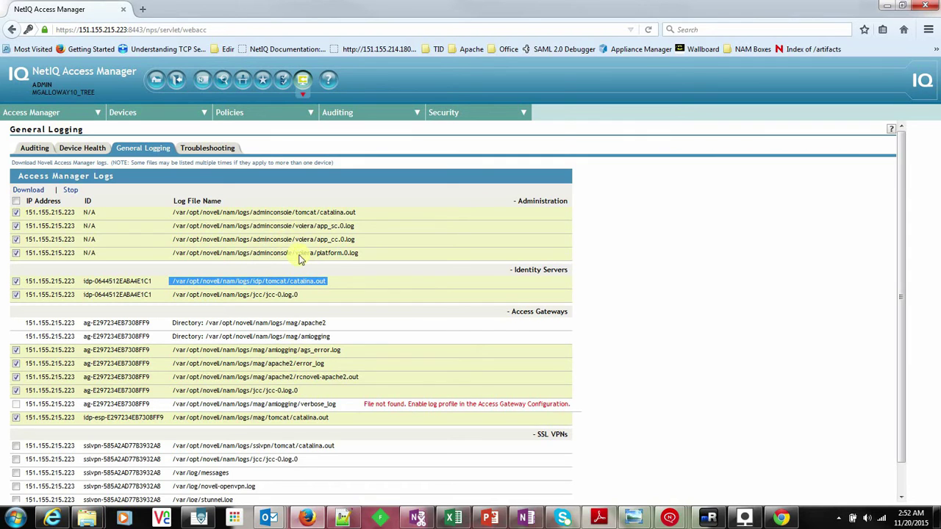
left_click(304, 417)
triple_click(303, 417)
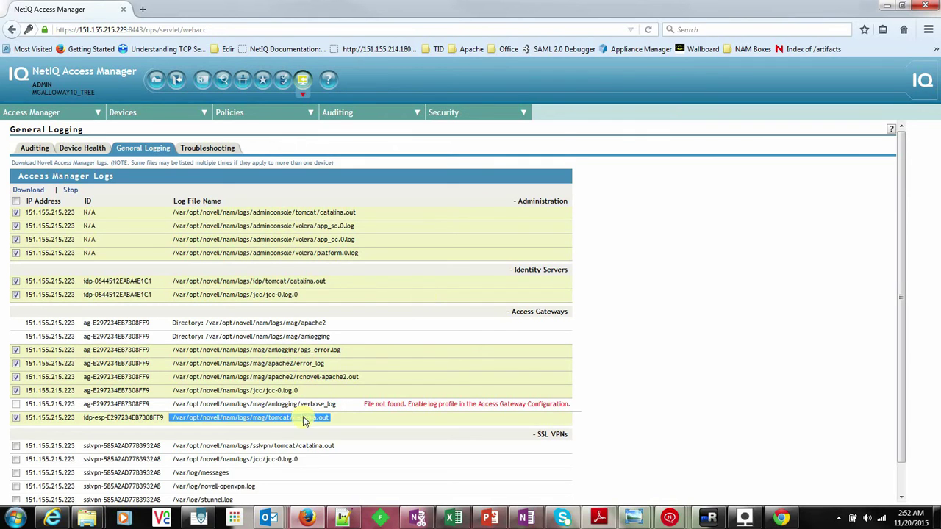
triple_click(291, 360)
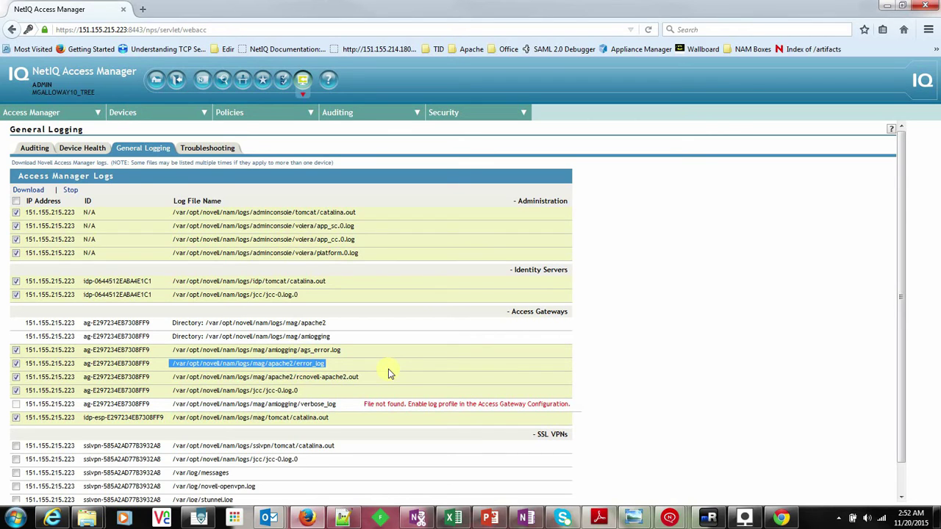
left_click(314, 346)
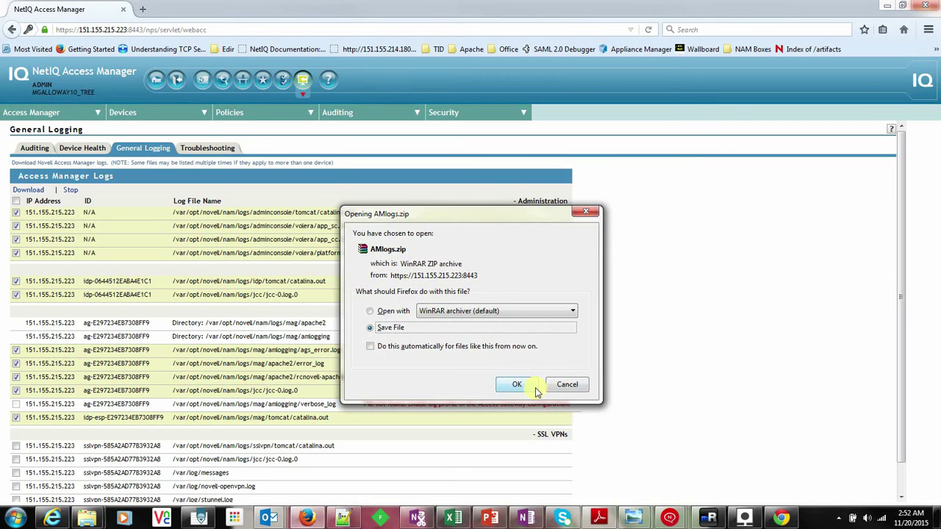
- Save the download as AMlogs.zip in NTS_ISSUES, replacing the existing file
left_click(533, 389)
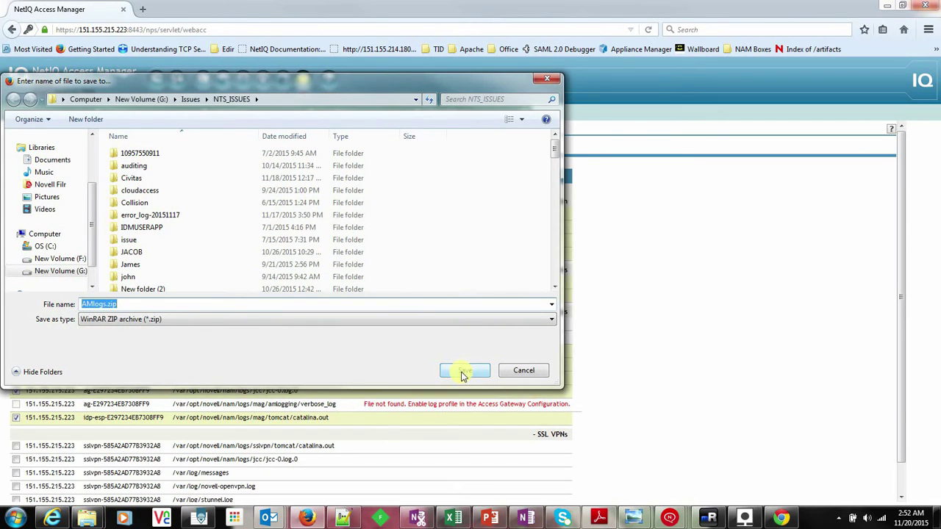
left_click(463, 372)
left_click(497, 264)
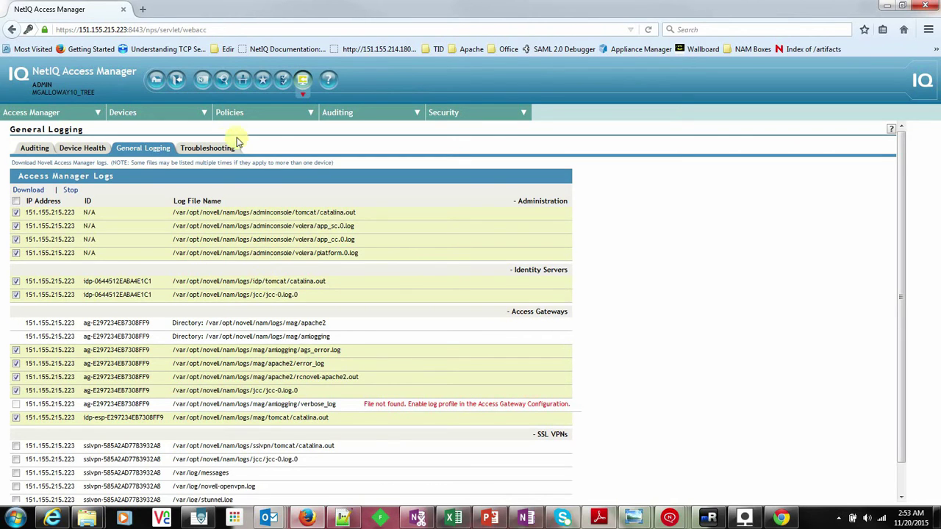
left_click(130, 113)
- Delete the five debug and dump lines from AG-Cluster's advanced options and save the configuration
mouse_move(150, 145)
mouse_move(239, 147)
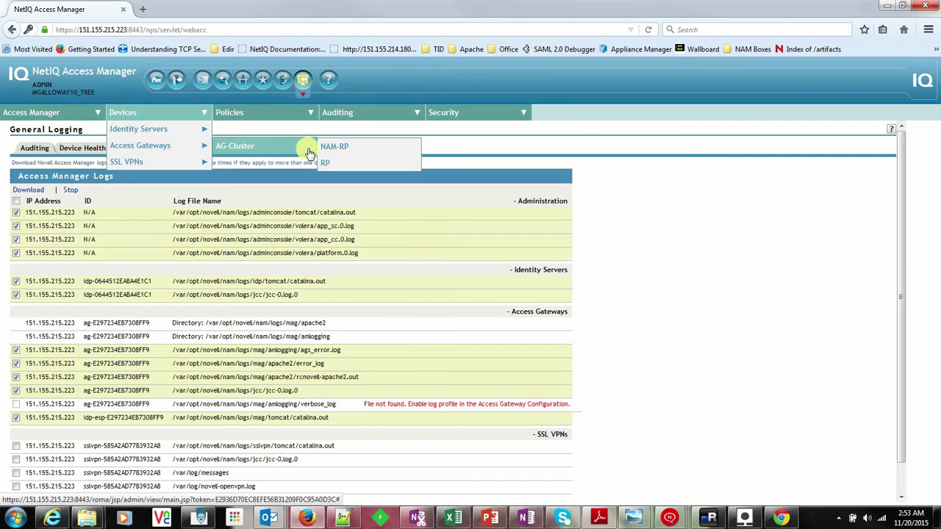
left_click(174, 145)
left_click(339, 183)
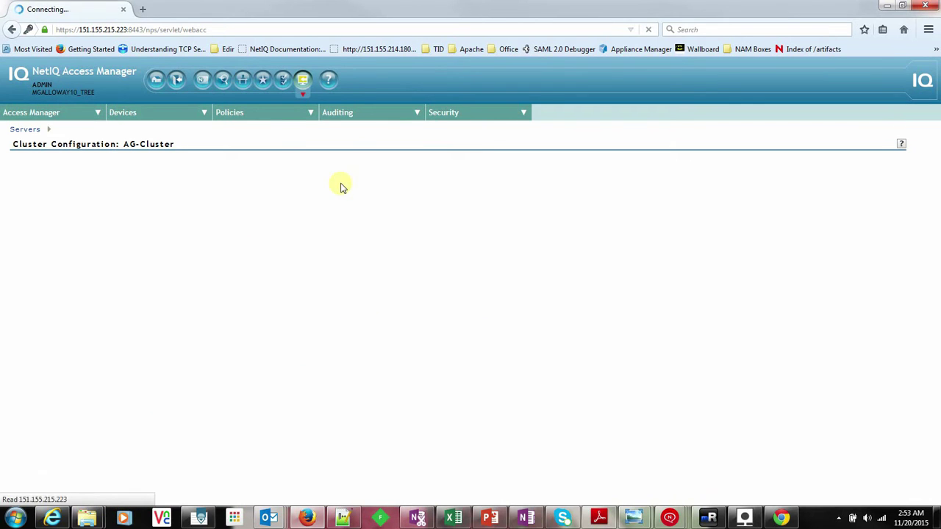
left_click(35, 405)
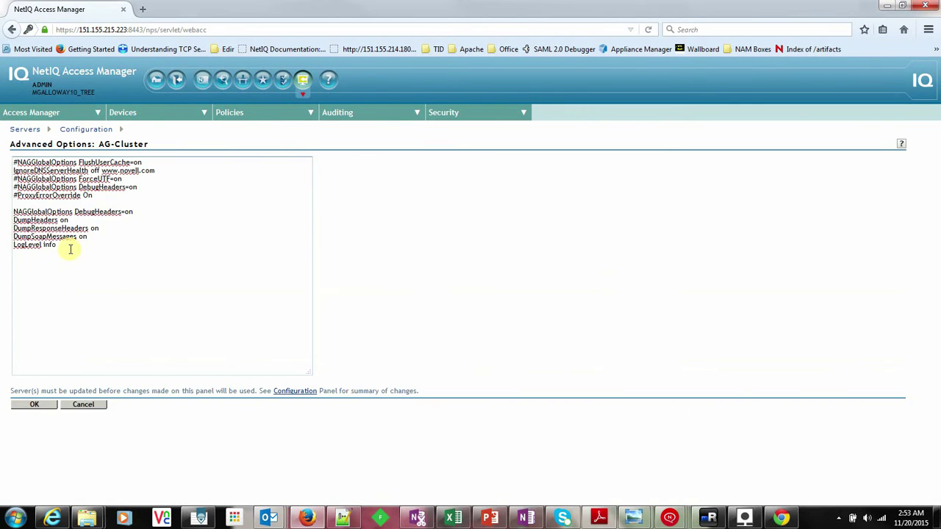
left_click_drag(69, 248, 11, 208)
key("Delete")
left_click(35, 405)
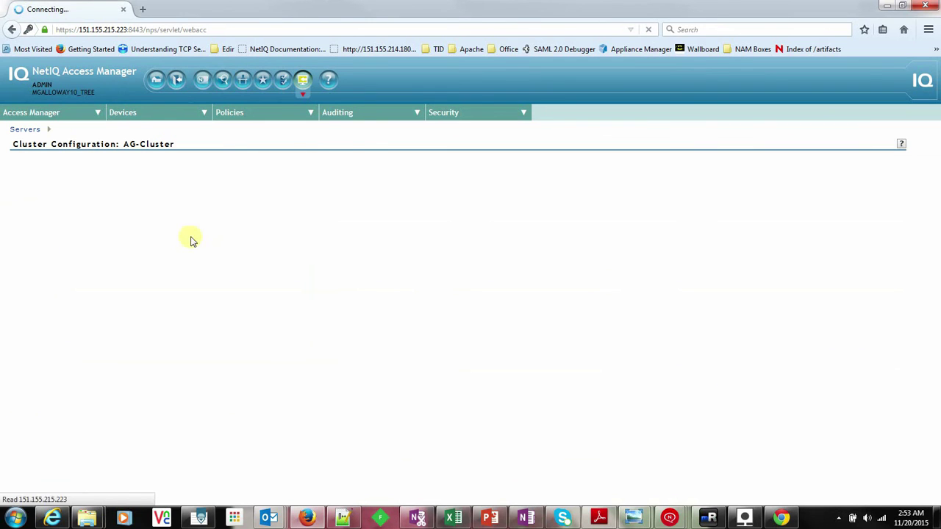
left_click(37, 494)
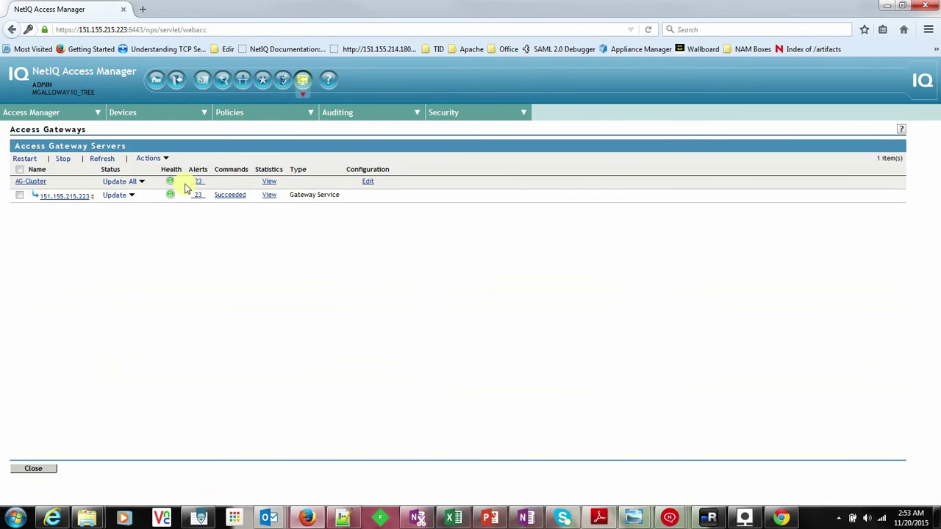
- Run Update All on AG-Cluster and refresh until the gateway shows Current
left_click(119, 181)
left_click(208, 256)
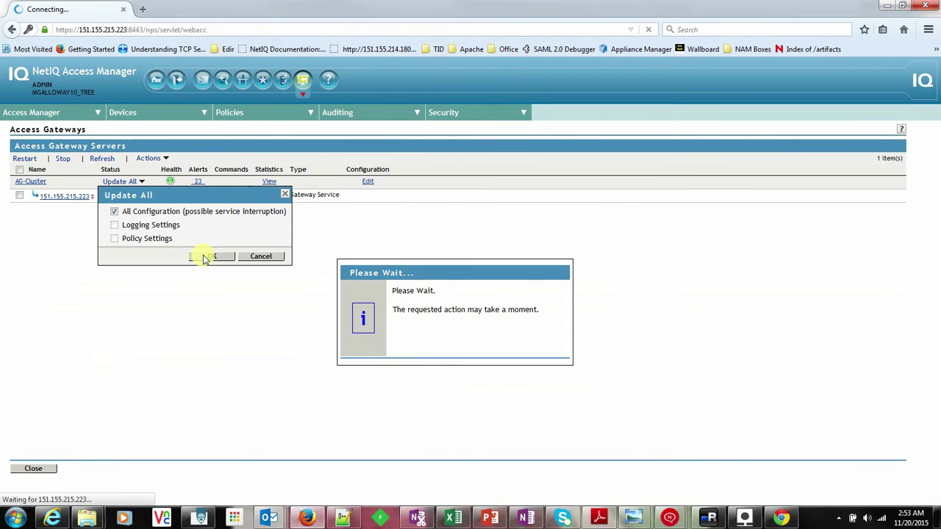
left_click(105, 159)
left_click(104, 158)
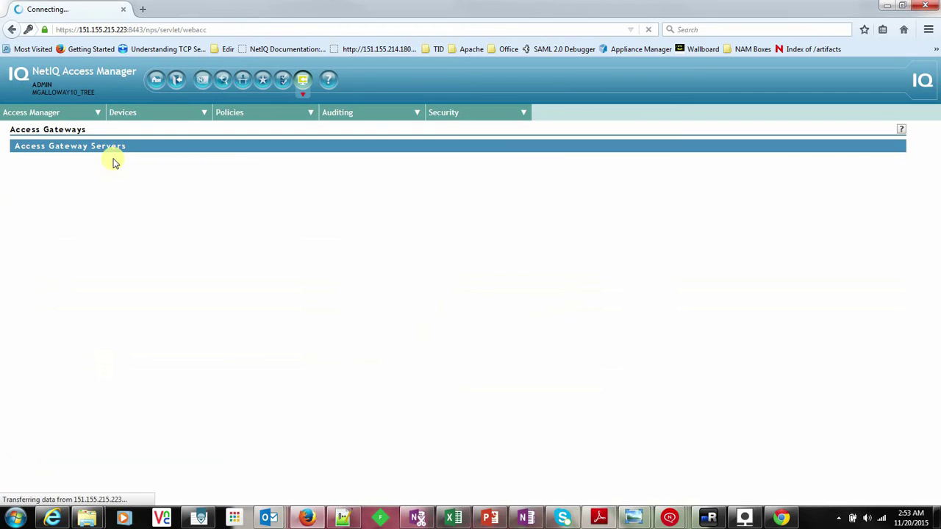
left_click(111, 160)
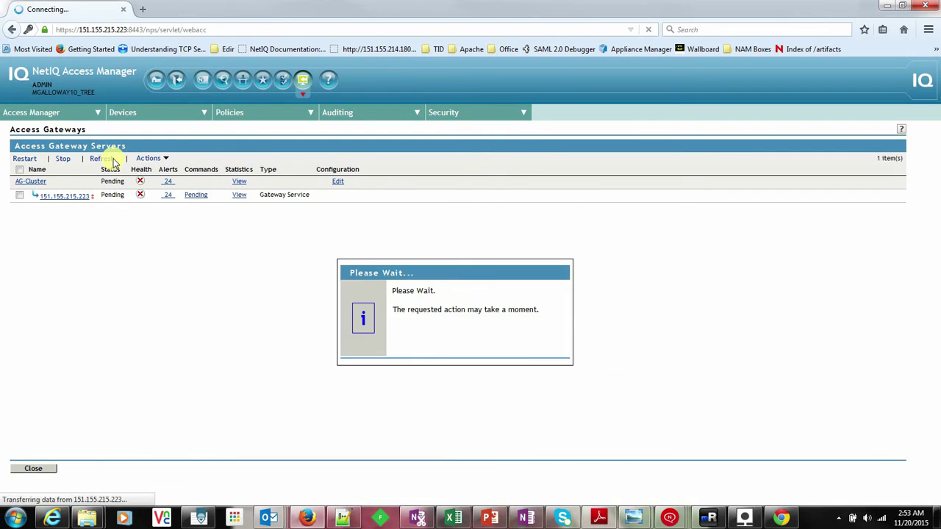
mouse_move(254, 120)
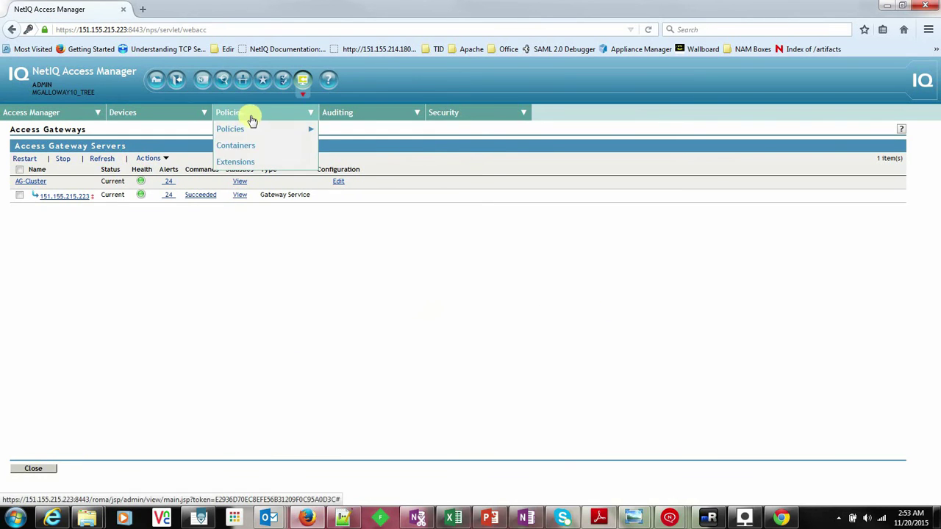
mouse_move(178, 130)
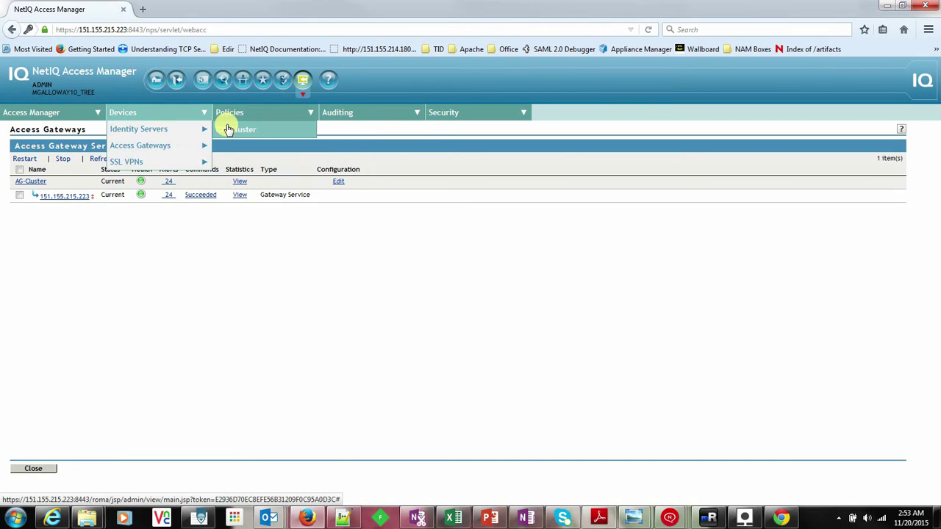
left_click(229, 129)
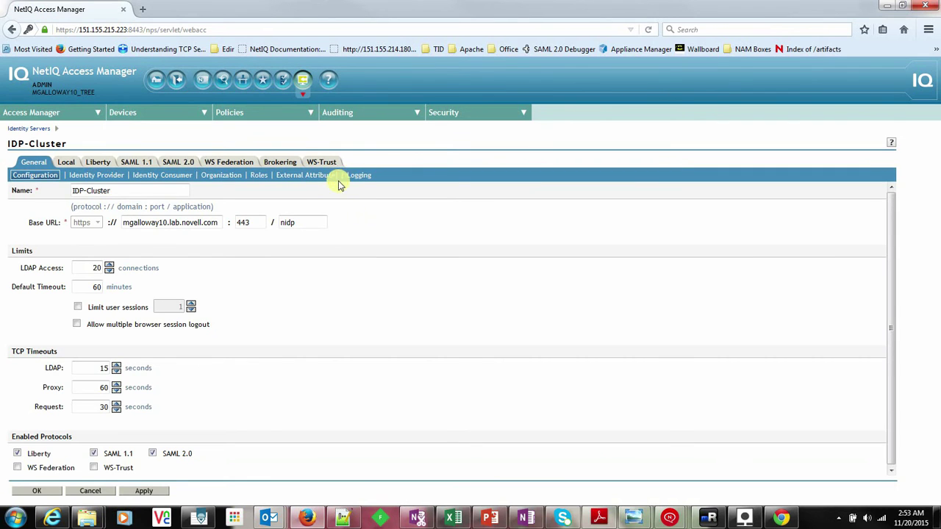
- Set the SAML1, Liberty, SAML2, WSTrust, WS Federation and Web Service Provider/Consumer loggers to off
left_click(358, 176)
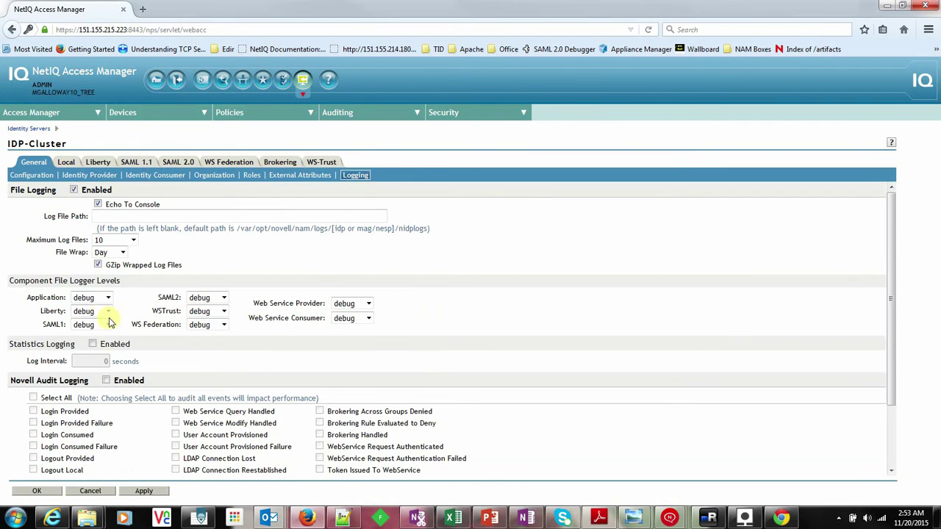
left_click(108, 324)
left_click(88, 386)
left_click(108, 310)
left_click(88, 373)
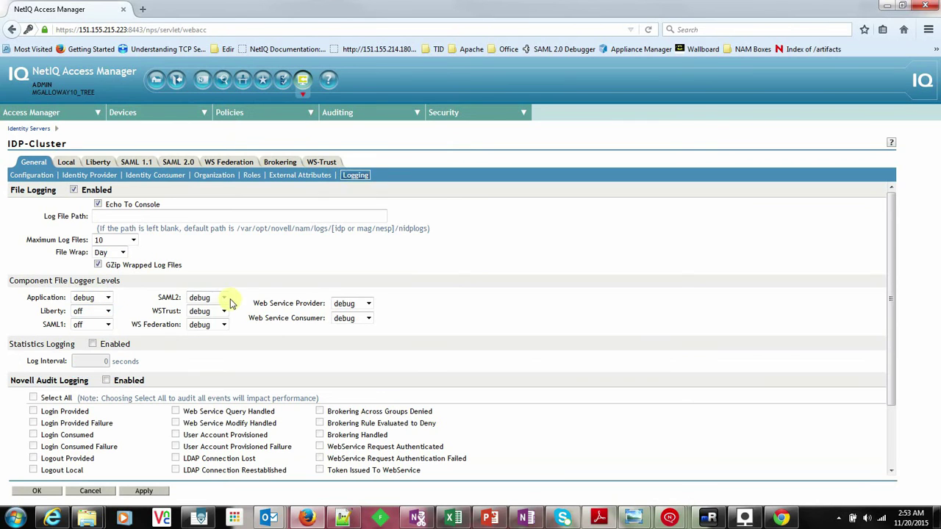
left_click(223, 298)
left_click(194, 309)
left_click(224, 311)
left_click(194, 322)
left_click(224, 325)
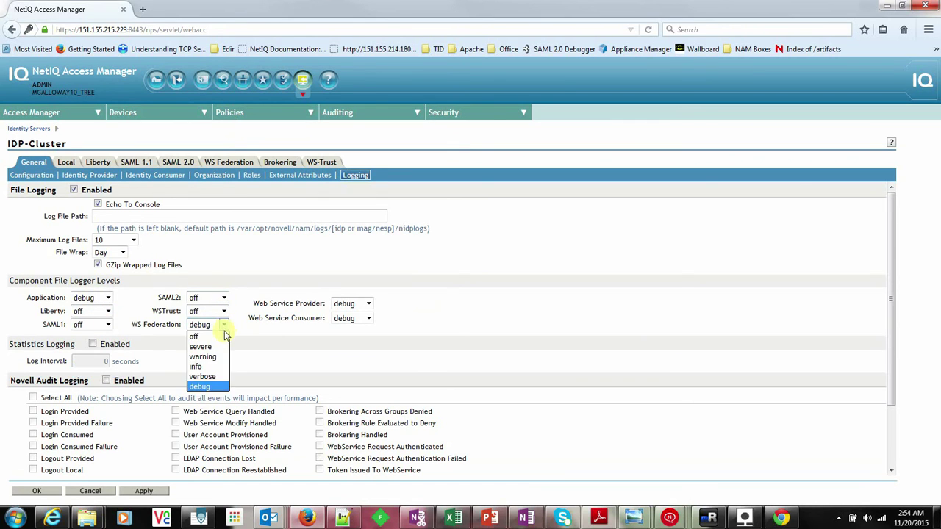
left_click(194, 335)
left_click(368, 303)
left_click(338, 315)
left_click(369, 318)
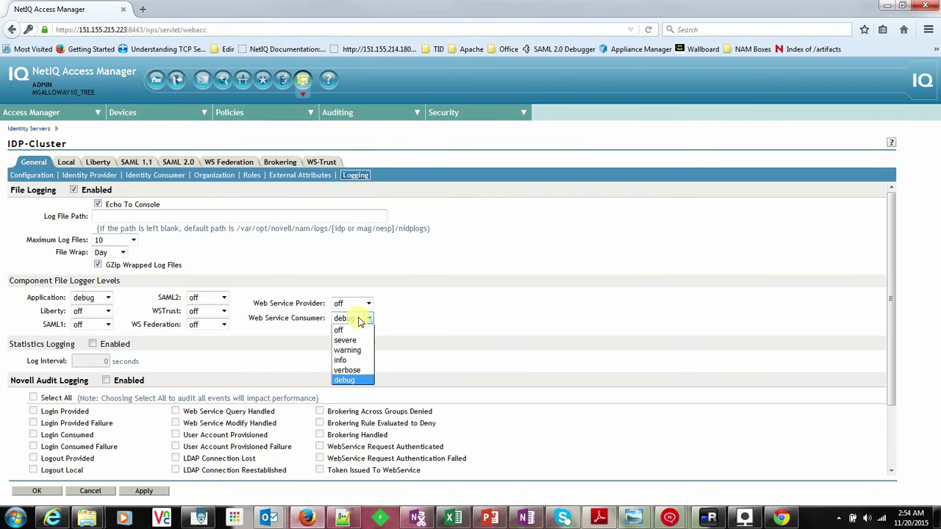
left_click(338, 330)
- Uncheck Echo To Console and File Logging, save, then Update All and refresh until Current
left_click(98, 204)
left_click(73, 190)
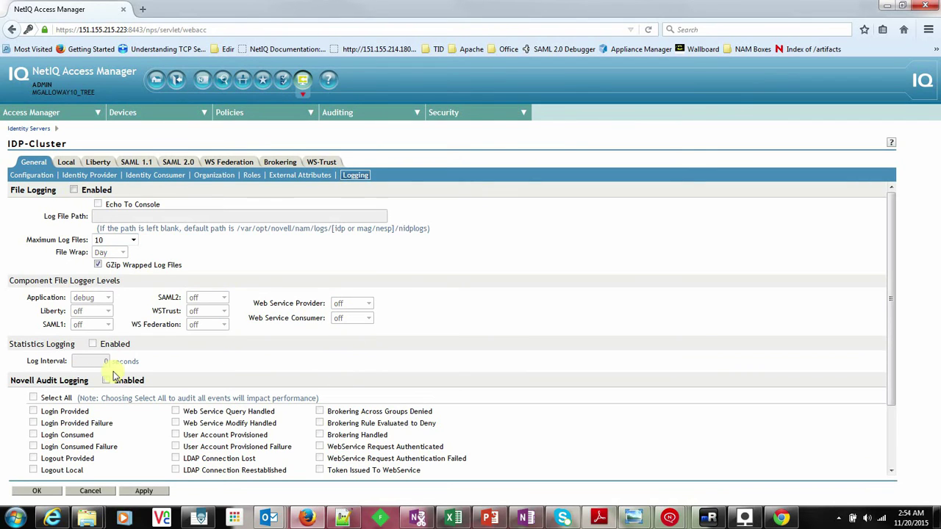
left_click(38, 490)
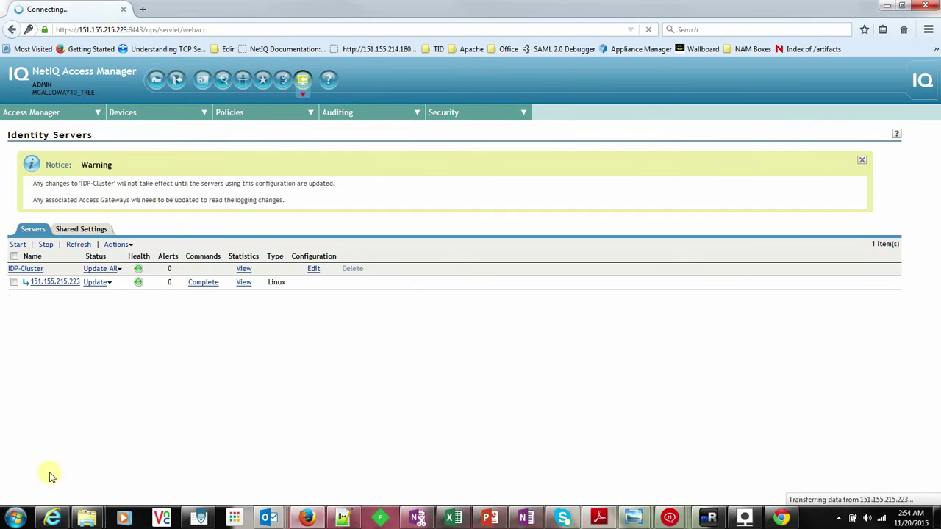
left_click(118, 269)
left_click(183, 361)
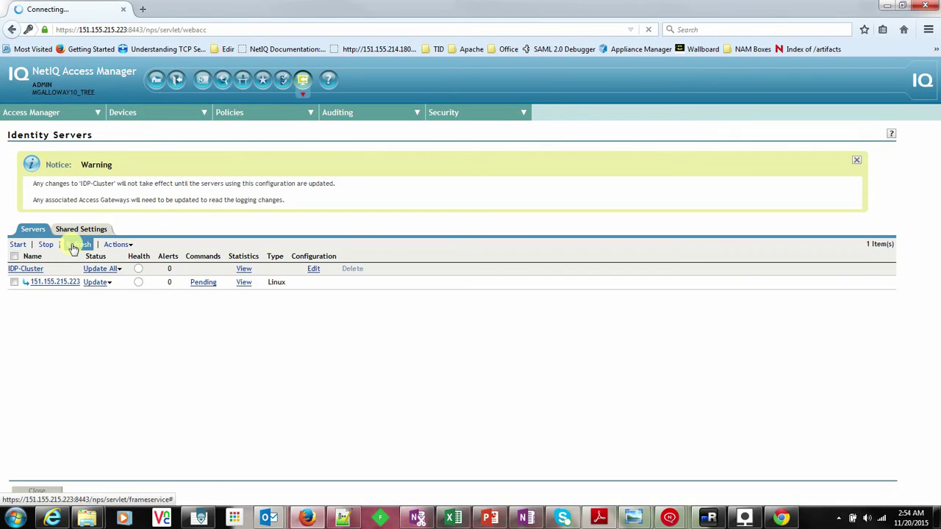
left_click(74, 247)
left_click(80, 170)
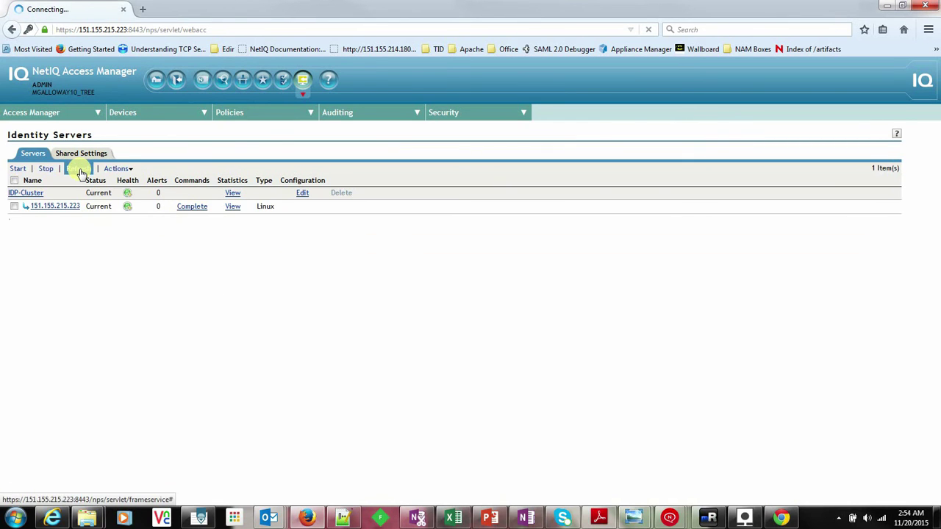
left_click(744, 518)
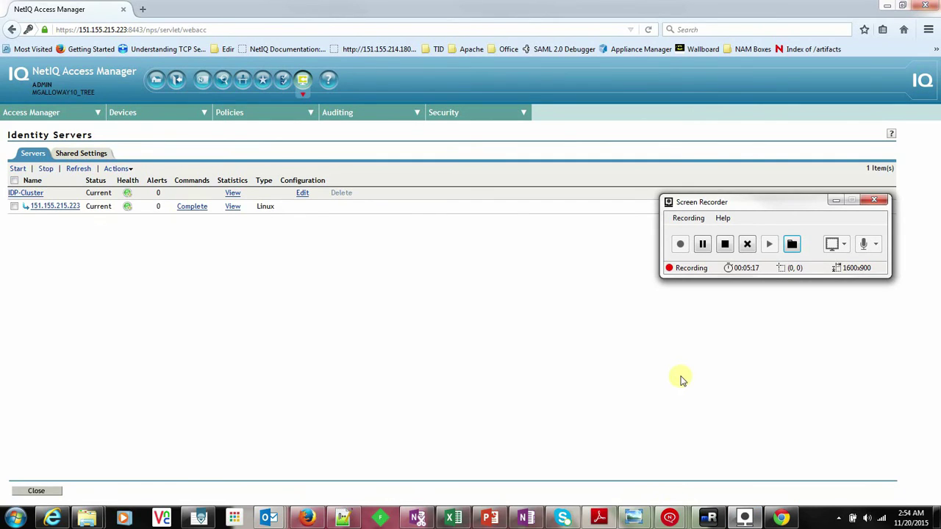